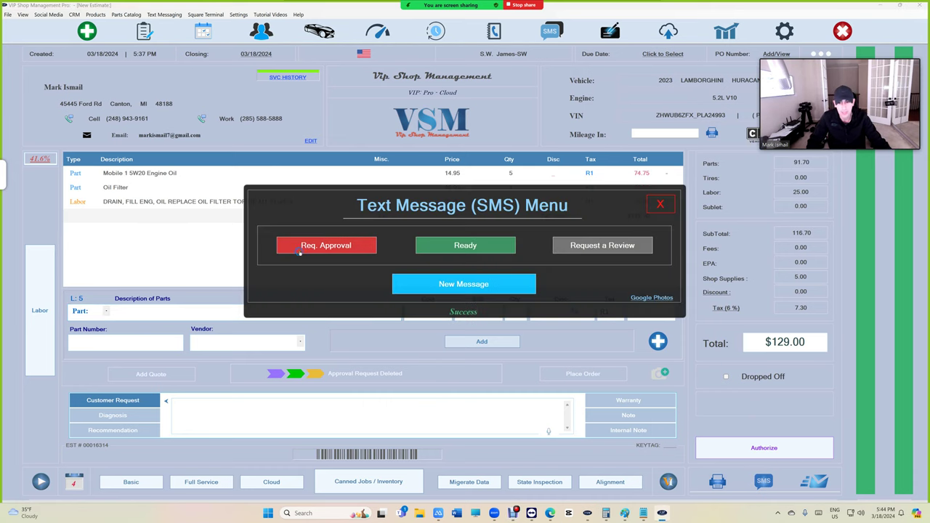
Step: Text the customer the Lamborghini Huracan Tecnica estimate with a Request Estimate Approval link, and close the message window
{"action": "left_click", "coordinate": [300, 249]}
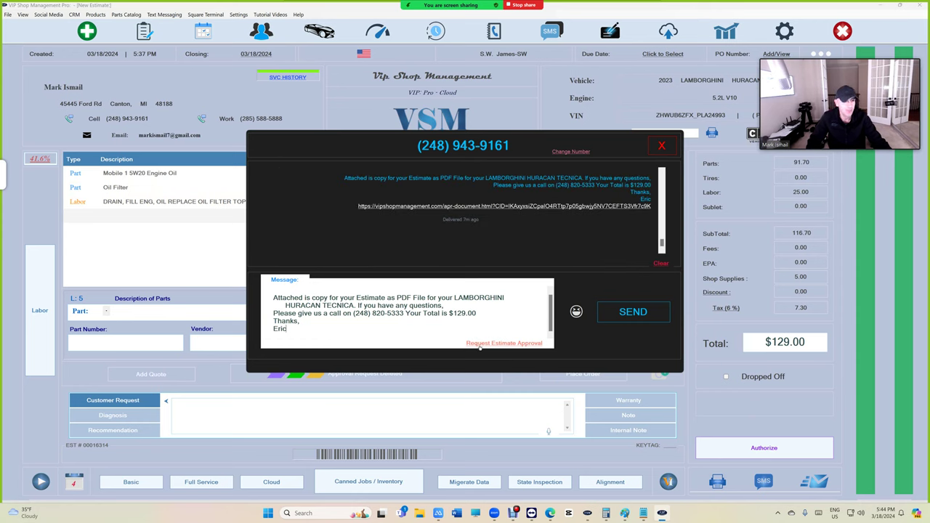
{"action": "left_click", "coordinate": [479, 345]}
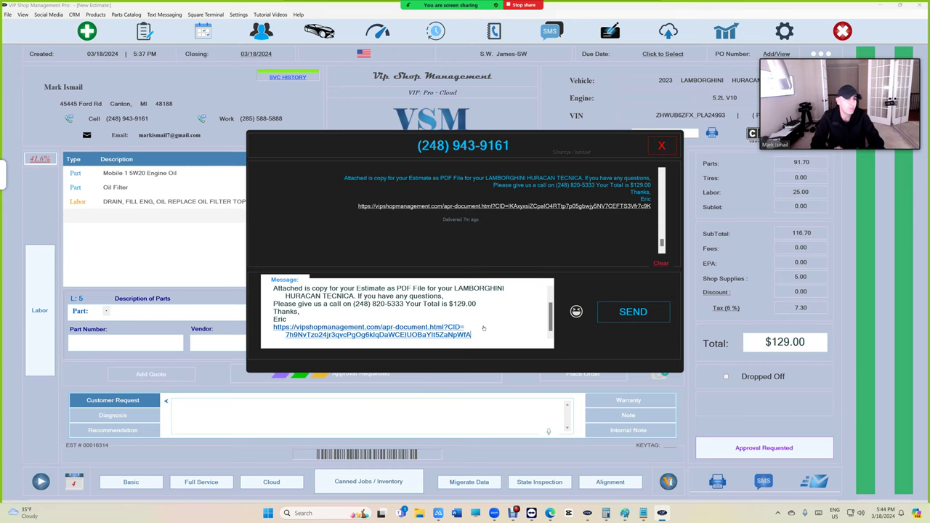
{"action": "left_click", "coordinate": [624, 311]}
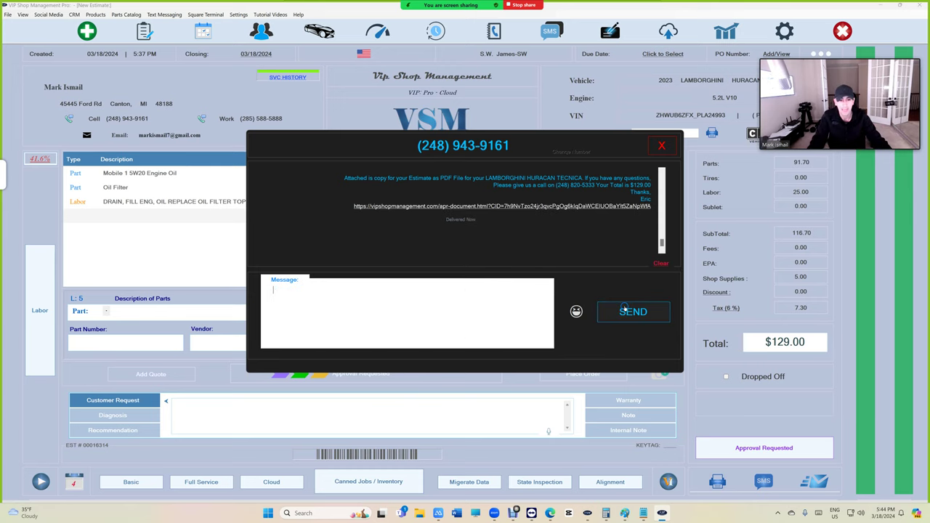
{"action": "left_click", "coordinate": [661, 146]}
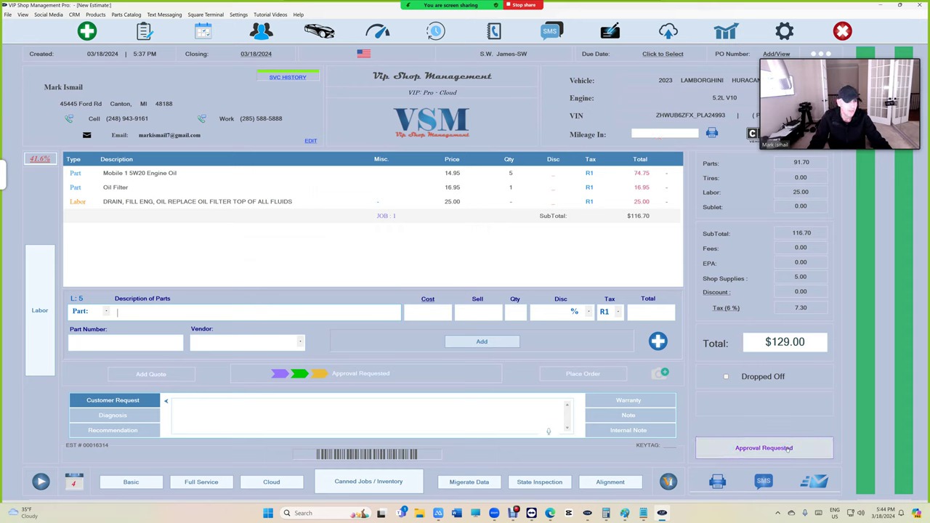
Step: Check the status of the pending approval request on the estimate and close the status dialog
{"action": "left_click", "coordinate": [787, 447]}
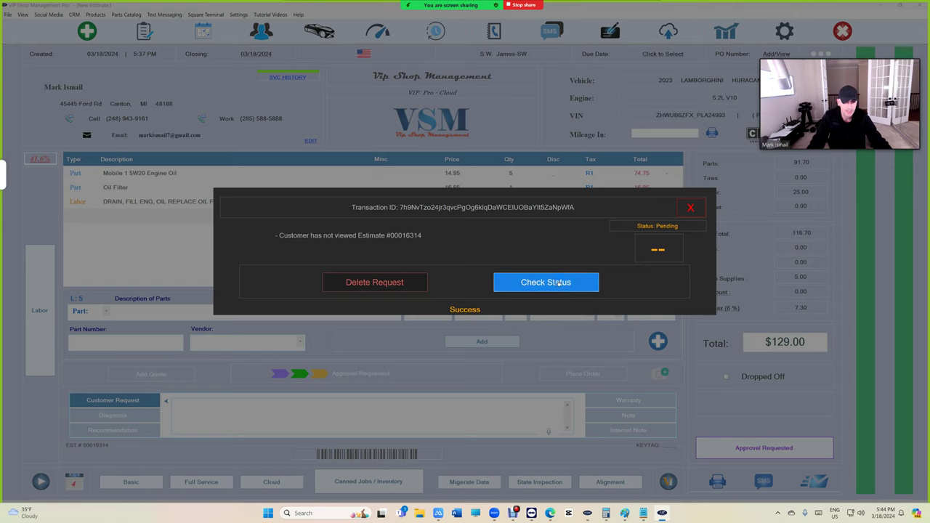
{"action": "left_click", "coordinate": [538, 289]}
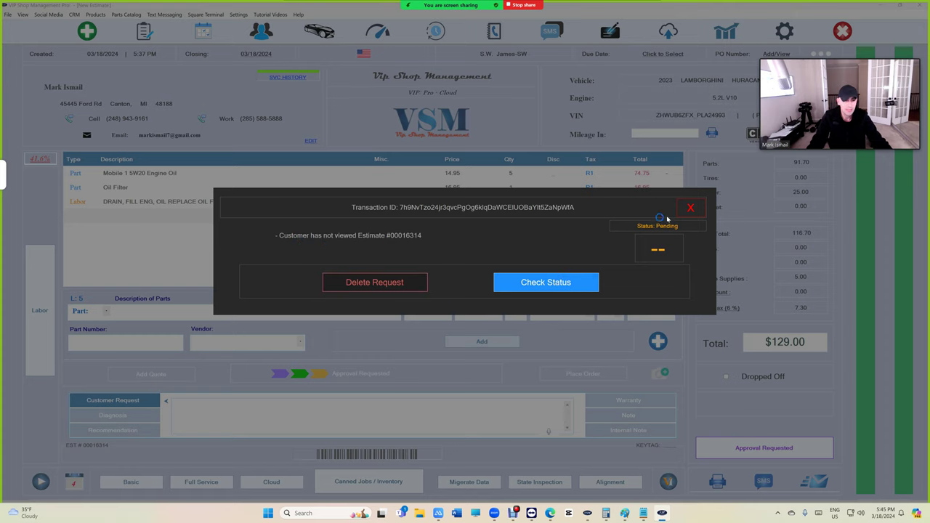
{"action": "left_click", "coordinate": [690, 207]}
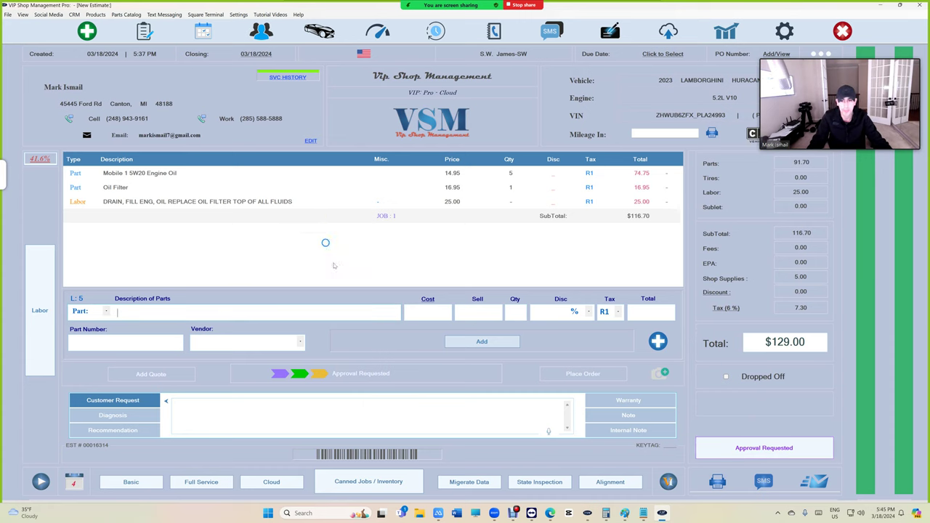
Step: Reopen the 2023 Lamborghini Huracan Tecnica estimate from the workflow list and view its approval request details
{"action": "left_click", "coordinate": [127, 172]}
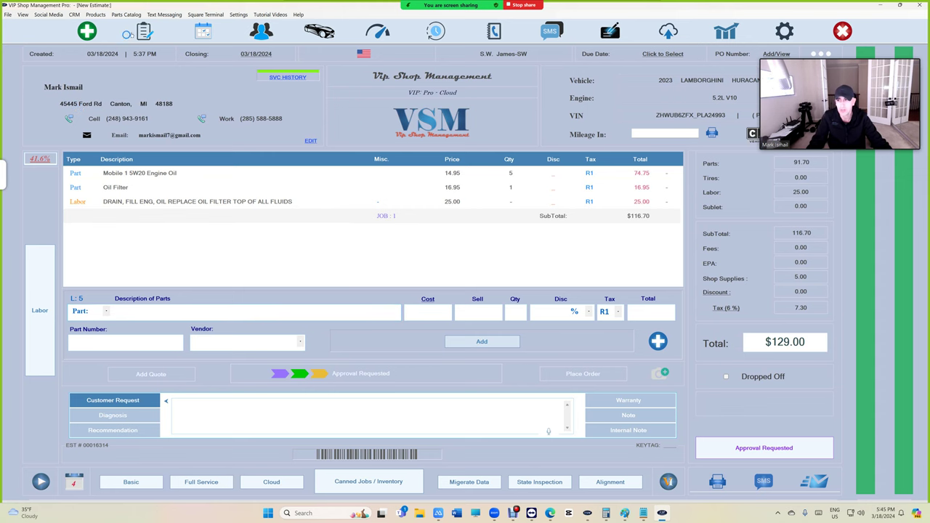
{"action": "left_click", "coordinate": [145, 31]}
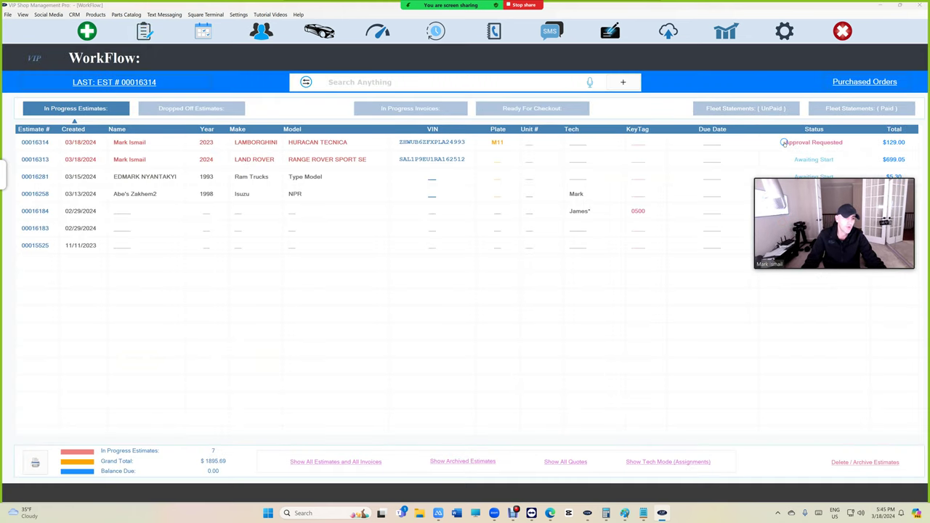
{"action": "left_click", "coordinate": [785, 143]}
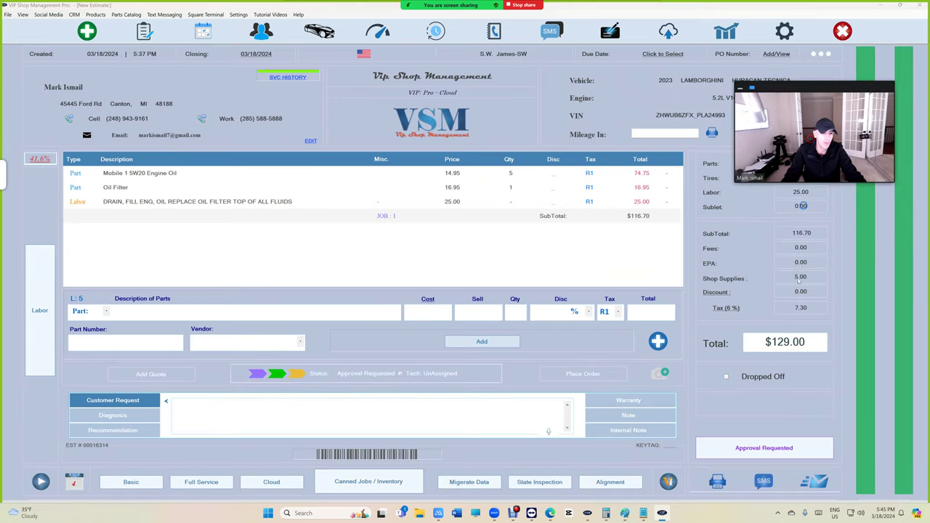
{"action": "left_click", "coordinate": [764, 448]}
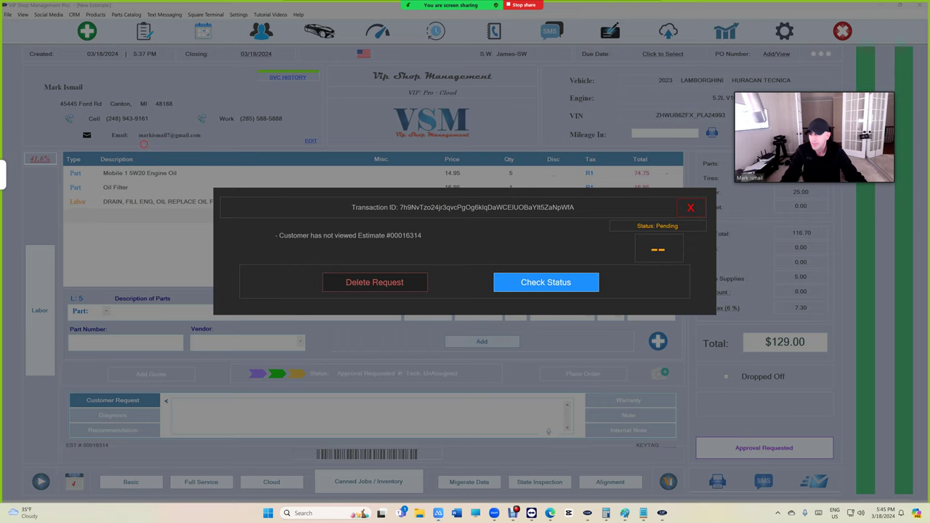
Step: Switch to the mirrored customer phone, place it beside the approval request dialog, and check the request's status
{"action": "left_click", "coordinate": [438, 513]}
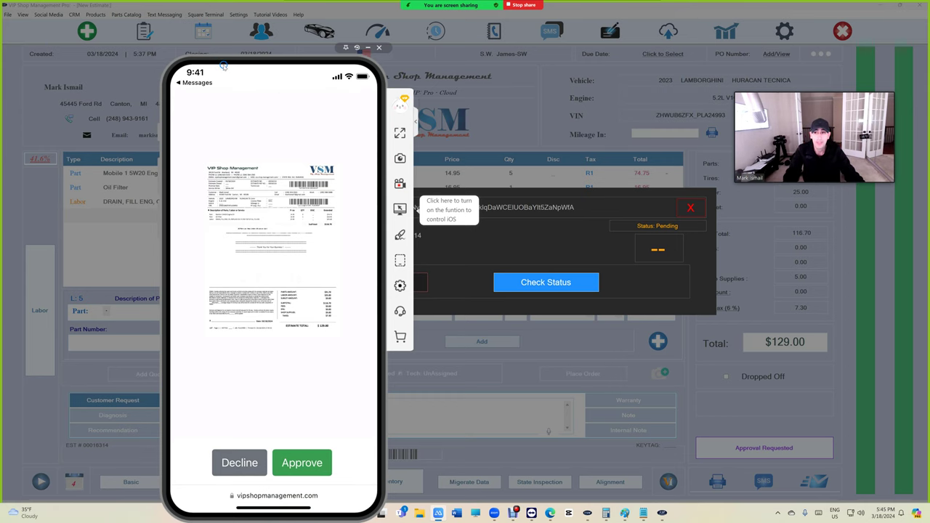
{"action": "left_click_drag", "start_coordinate": [220, 64], "coordinate": [73, 51]}
{"action": "left_click", "coordinate": [499, 282]}
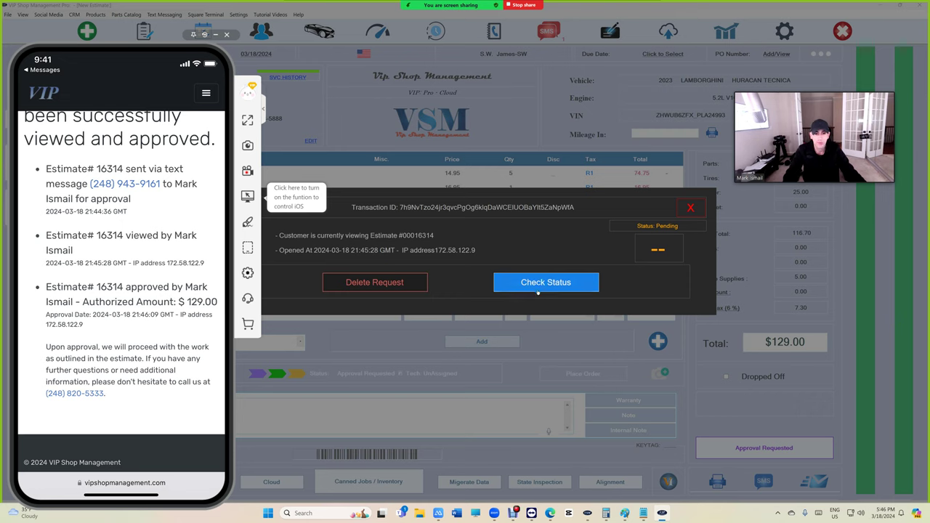
Step: Recheck the approval request's status and finish the customer-approved request
{"action": "left_click", "coordinate": [542, 284]}
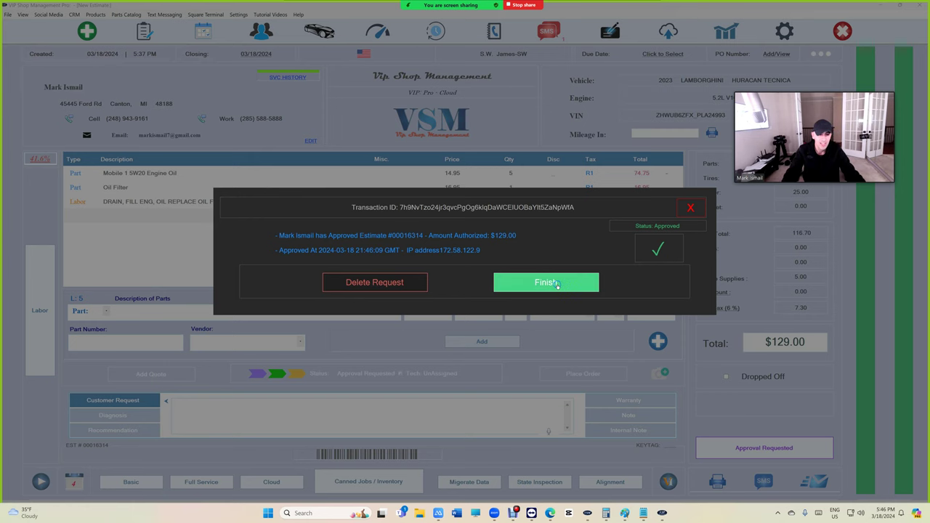
{"action": "left_click", "coordinate": [557, 283]}
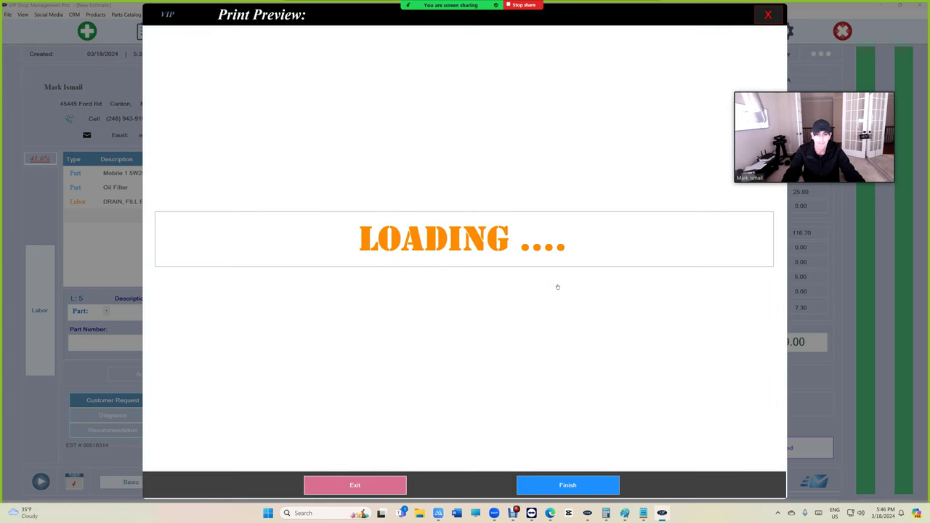
Step: Review the authorization details and electronic signature in the print preview, and finalize and close the approved estimate
{"action": "scroll", "coordinate": [546, 275], "scroll_direction": "down", "scroll_amount": 1}
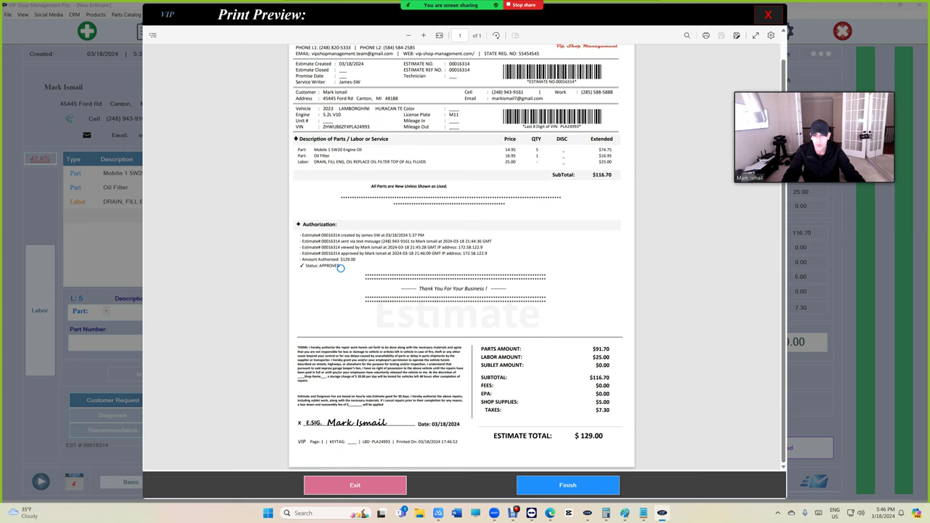
{"action": "left_click_drag", "start_coordinate": [352, 260], "coordinate": [339, 265]}
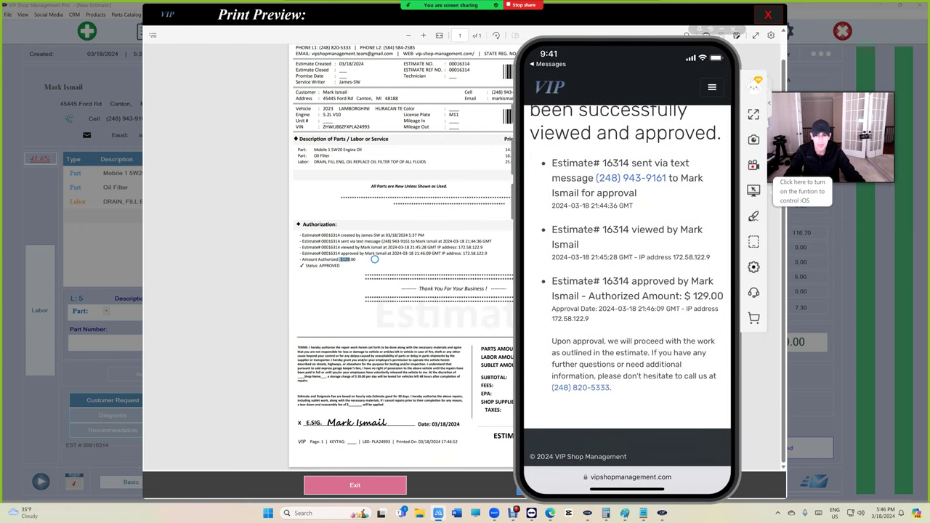
{"action": "left_click_drag", "start_coordinate": [359, 254], "coordinate": [324, 236]}
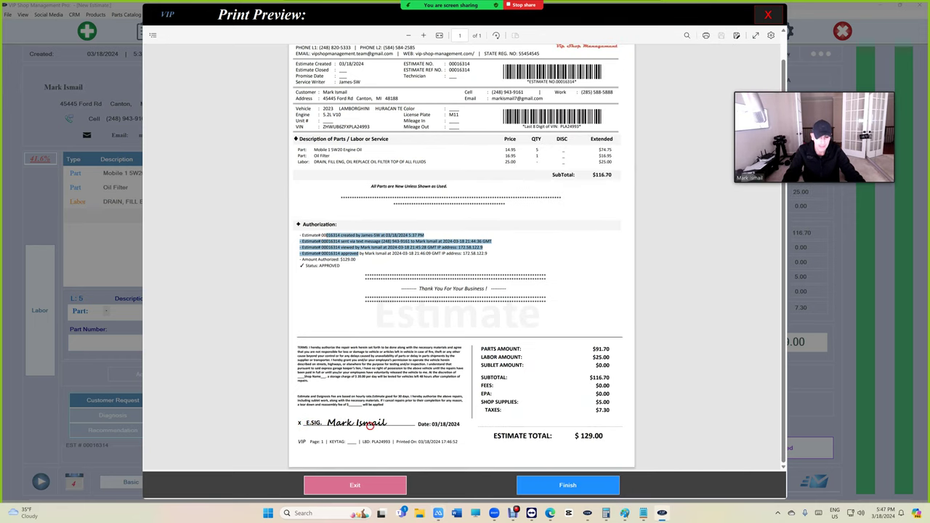
{"action": "left_click", "coordinate": [560, 487]}
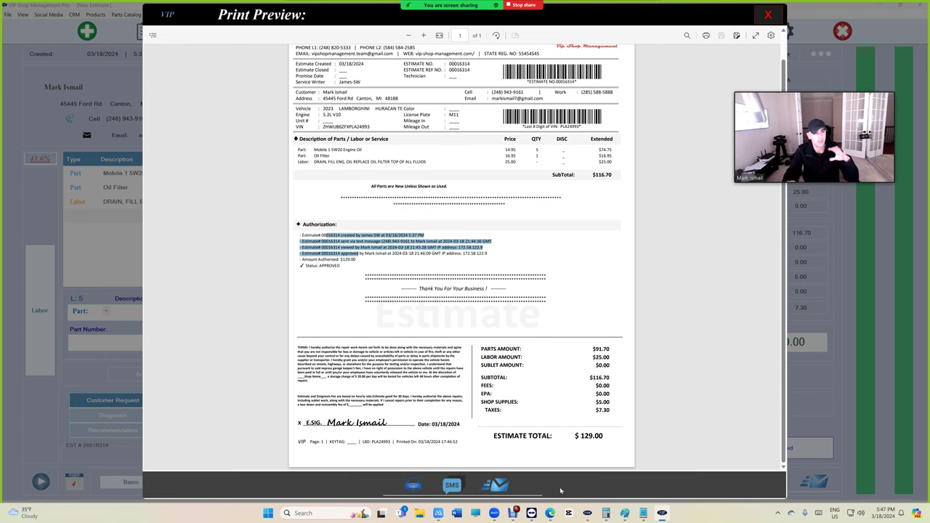
{"action": "left_click", "coordinate": [767, 14]}
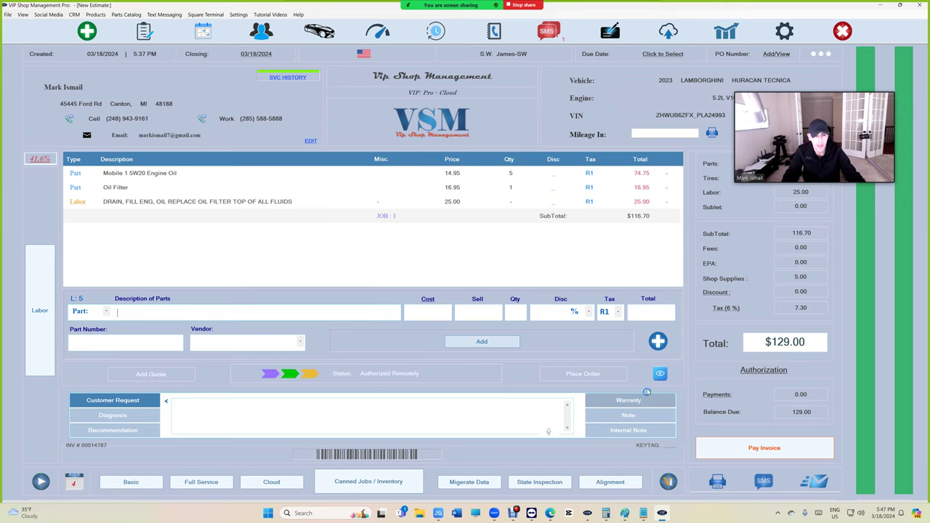
Step: View the signed PDF stored in the invoice's signed documents, checking its authorization and signature, and close the viewer
{"action": "left_click", "coordinate": [661, 373]}
{"action": "left_click", "coordinate": [581, 439]}
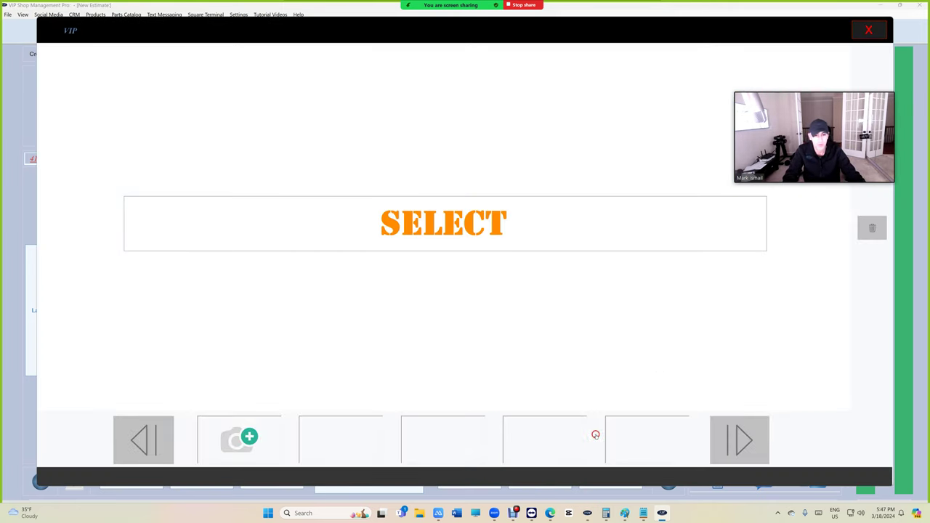
{"action": "scroll", "coordinate": [327, 342], "scroll_direction": "up", "scroll_amount": 3}
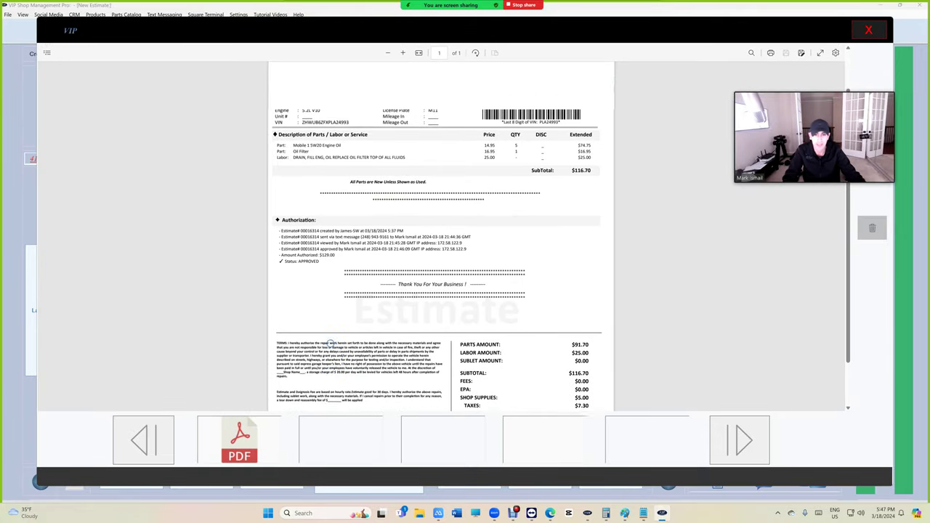
{"action": "scroll", "coordinate": [482, 228], "scroll_direction": "down", "scroll_amount": 3}
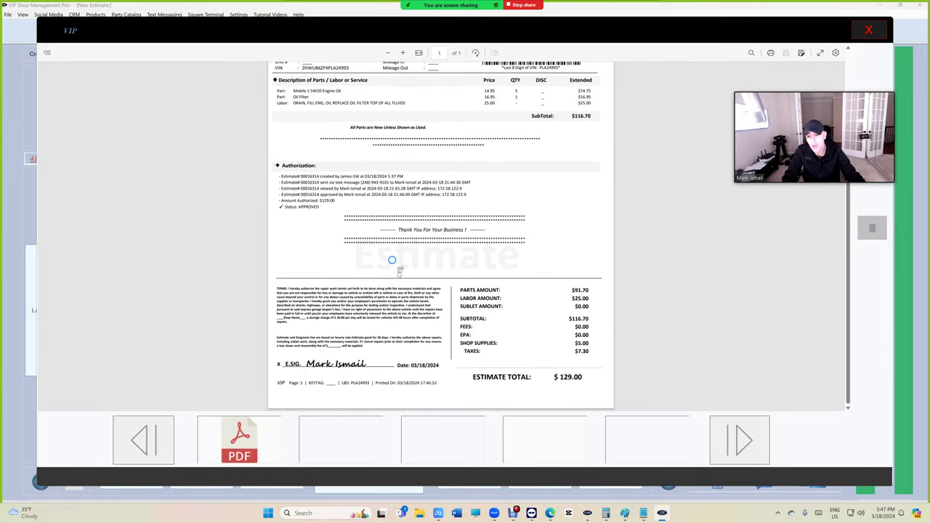
{"action": "left_click", "coordinate": [876, 28]}
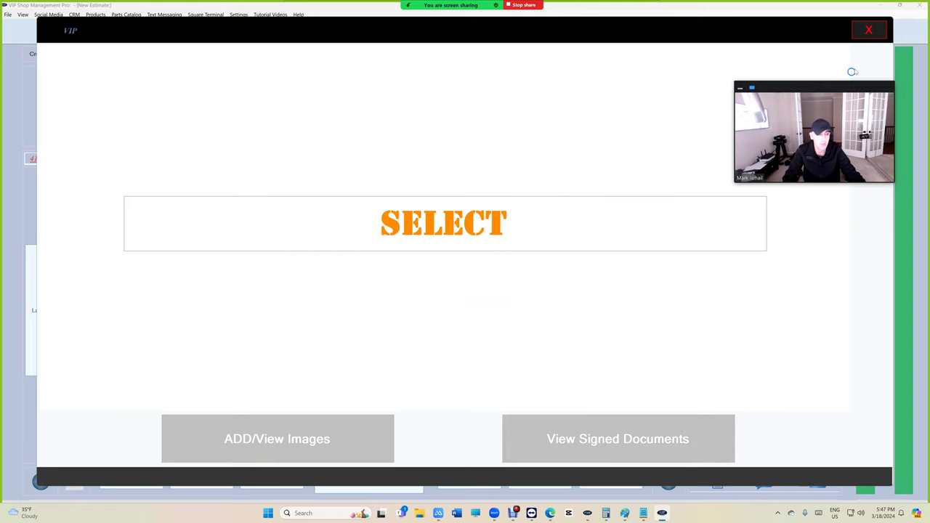
{"action": "left_click", "coordinate": [867, 31]}
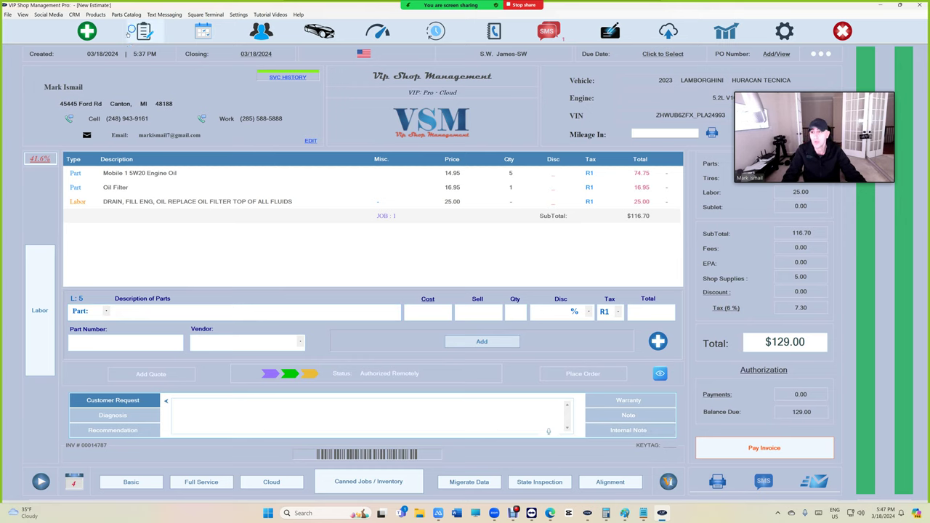
Step: Start a new estimate for the 2023 Lamborghini Huracan Tecnica with canned jobs for front calipers, rear pads and rotors, and cabin filter
{"action": "left_click", "coordinate": [76, 88]}
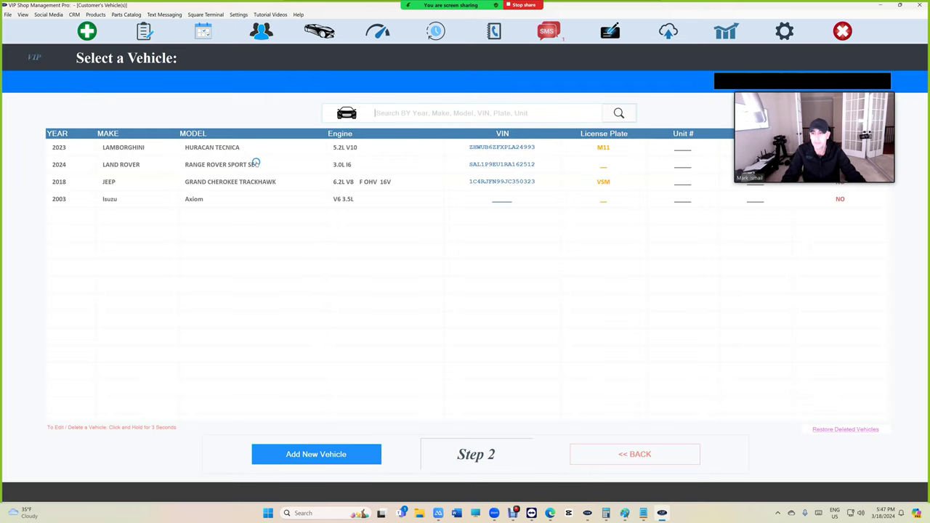
{"action": "left_click", "coordinate": [264, 147]}
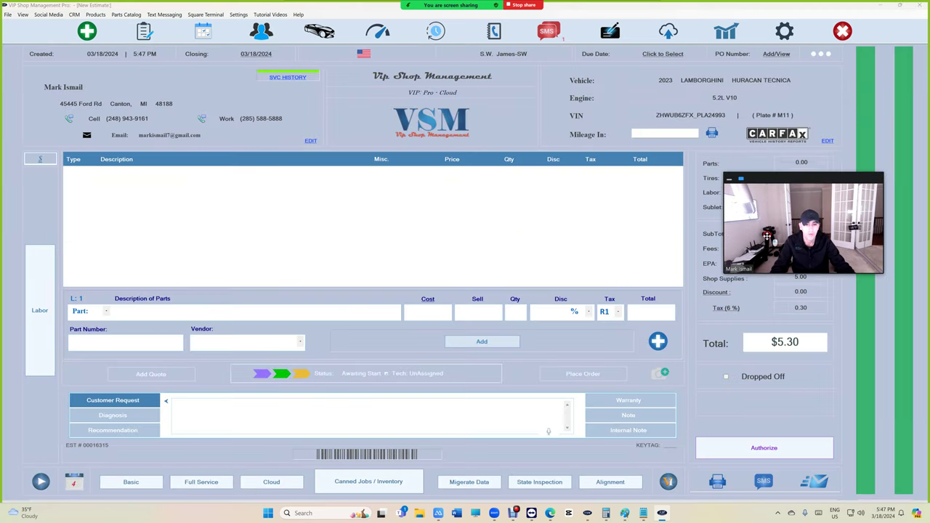
{"action": "left_click", "coordinate": [397, 481]}
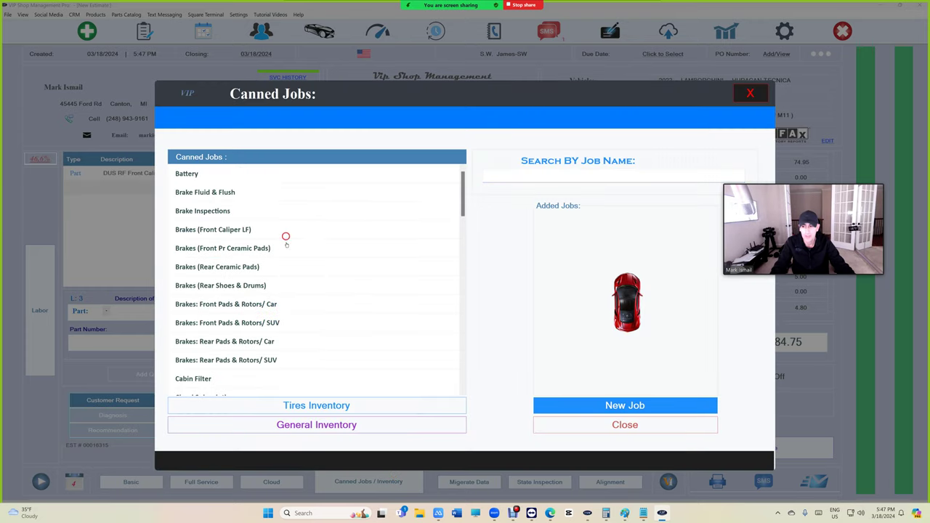
{"action": "left_click", "coordinate": [290, 342]}
{"action": "left_click", "coordinate": [291, 340]}
{"action": "left_click", "coordinate": [585, 425]}
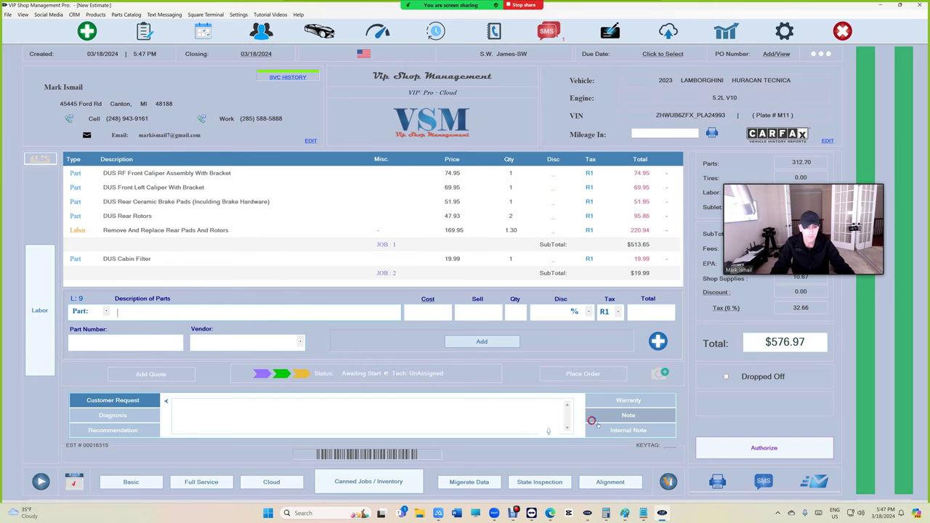
Step: Text the customer the new brake and cabin filter estimate with an estimate approval request, and close the message window
{"action": "left_click", "coordinate": [761, 481]}
{"action": "left_click", "coordinate": [323, 248]}
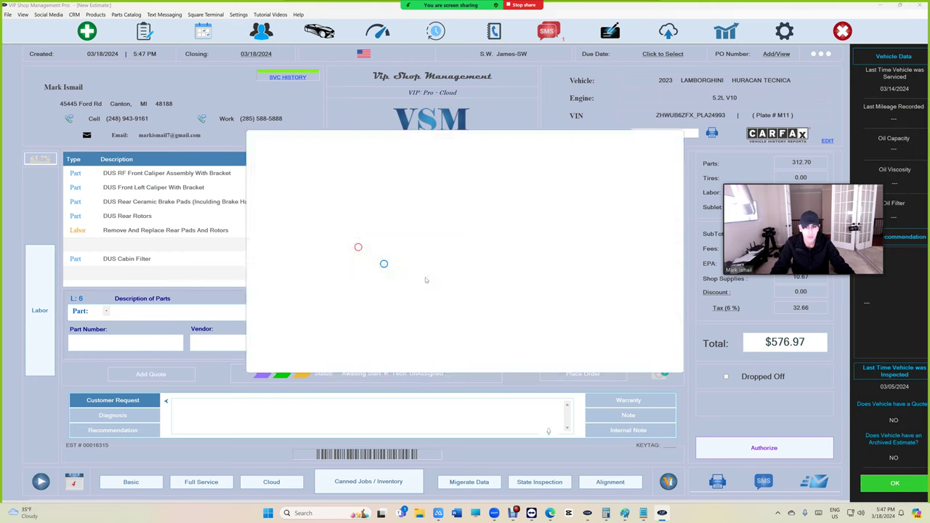
{"action": "left_click", "coordinate": [520, 343]}
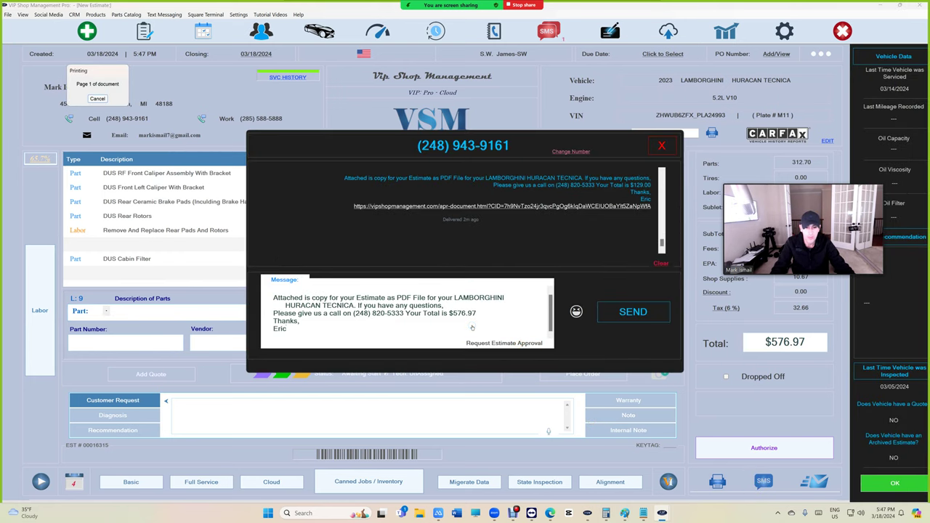
{"action": "left_click", "coordinate": [620, 316]}
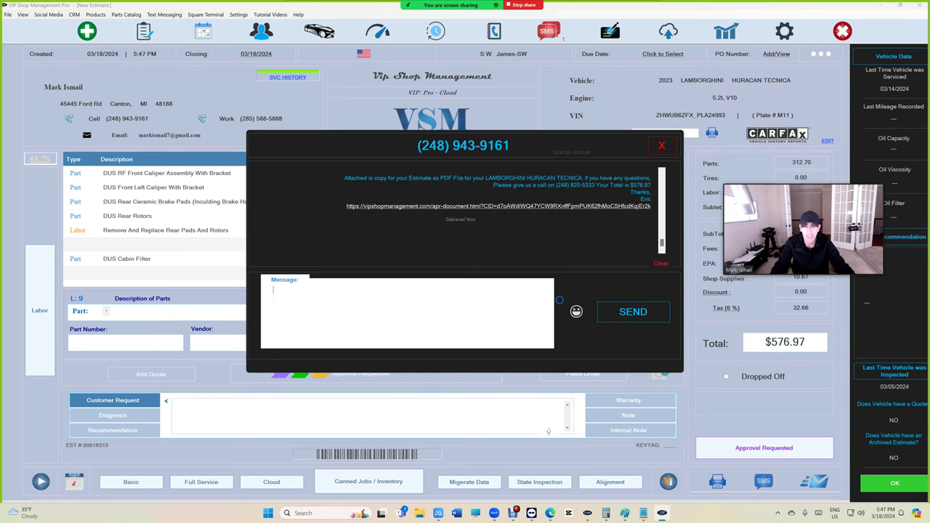
{"action": "left_click", "coordinate": [655, 146]}
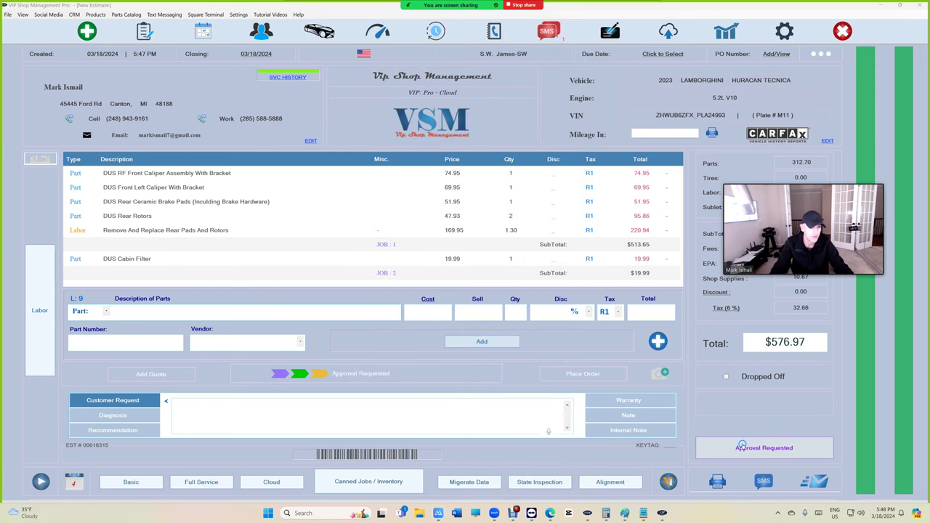
Step: Open the new estimate's approval request and delete the declined request
{"action": "left_click", "coordinate": [741, 446]}
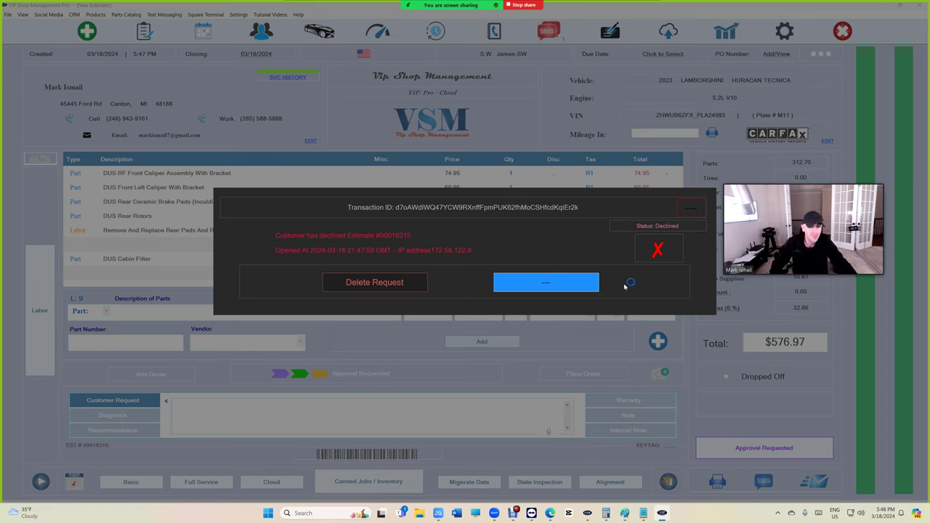
{"action": "left_click", "coordinate": [379, 288]}
{"action": "left_click", "coordinate": [394, 289]}
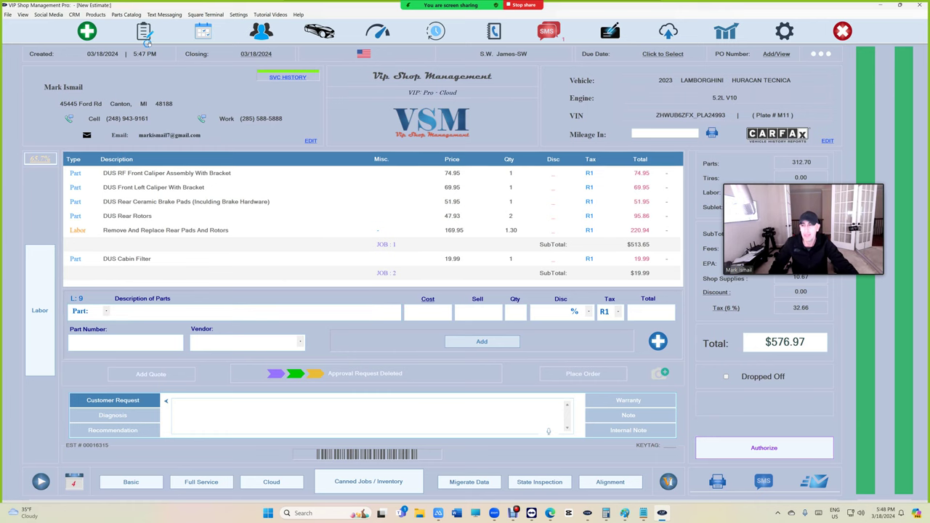
Step: Go to the workflow list, review the newest estimate approval in the Notification Center, and close the notifications
{"action": "left_click", "coordinate": [144, 30]}
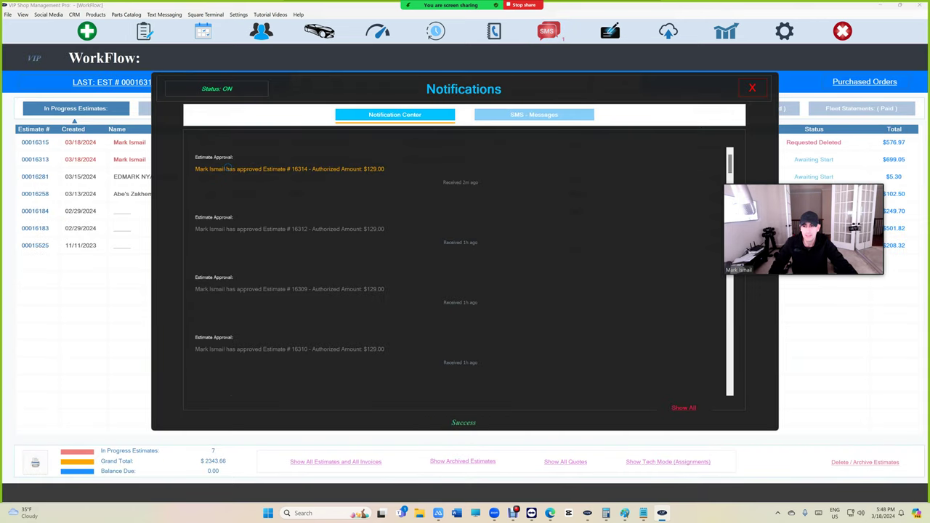
{"action": "left_click_drag", "start_coordinate": [196, 168], "coordinate": [325, 169]}
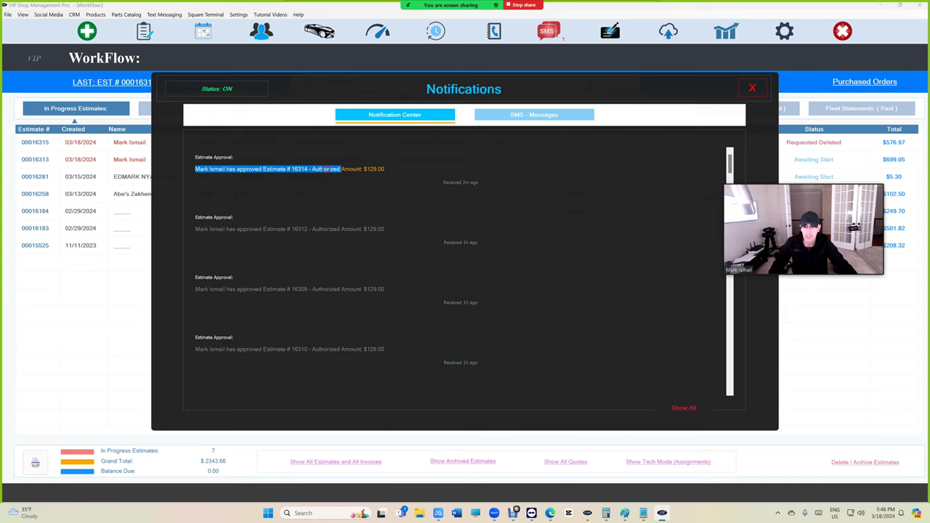
{"action": "left_click", "coordinate": [753, 87]}
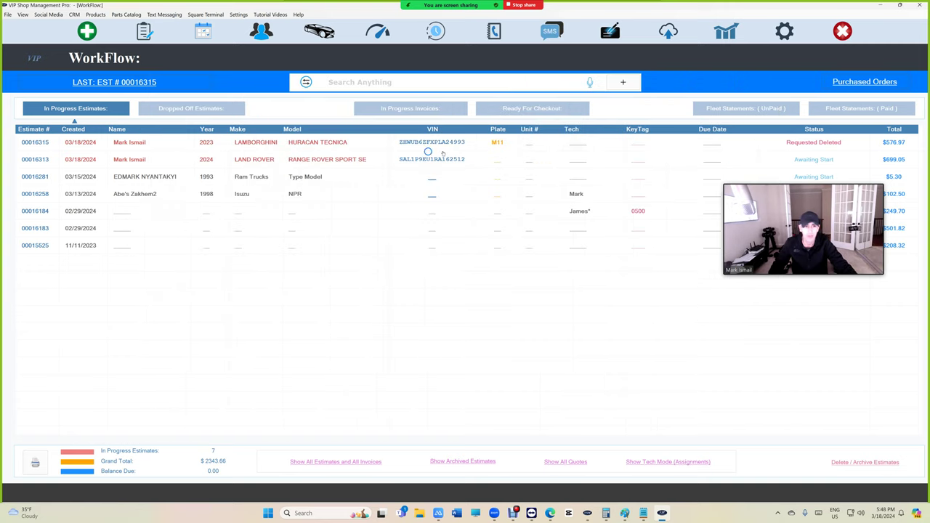
Step: Reopen the 2023 Lamborghini Huracan Tecnica estimate marked Requested Deleted from the workflow list
{"action": "double_click", "coordinate": [816, 144]}
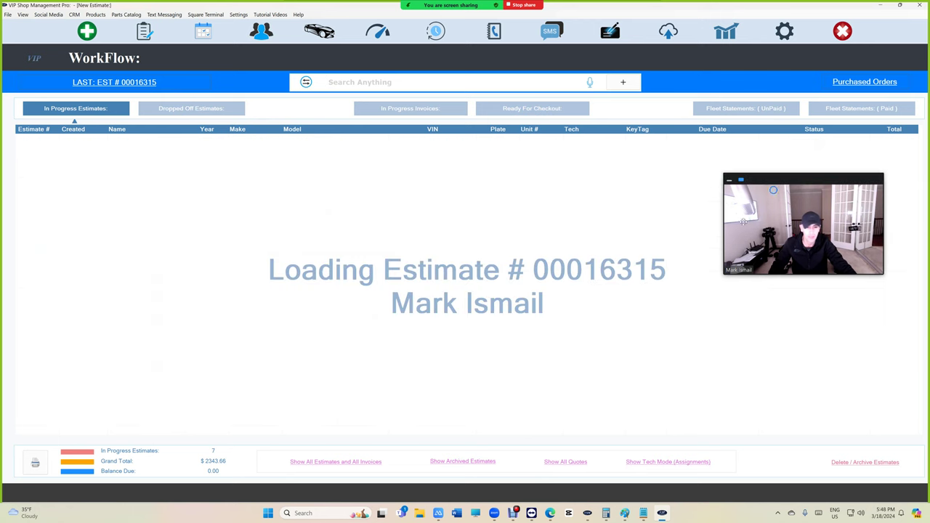